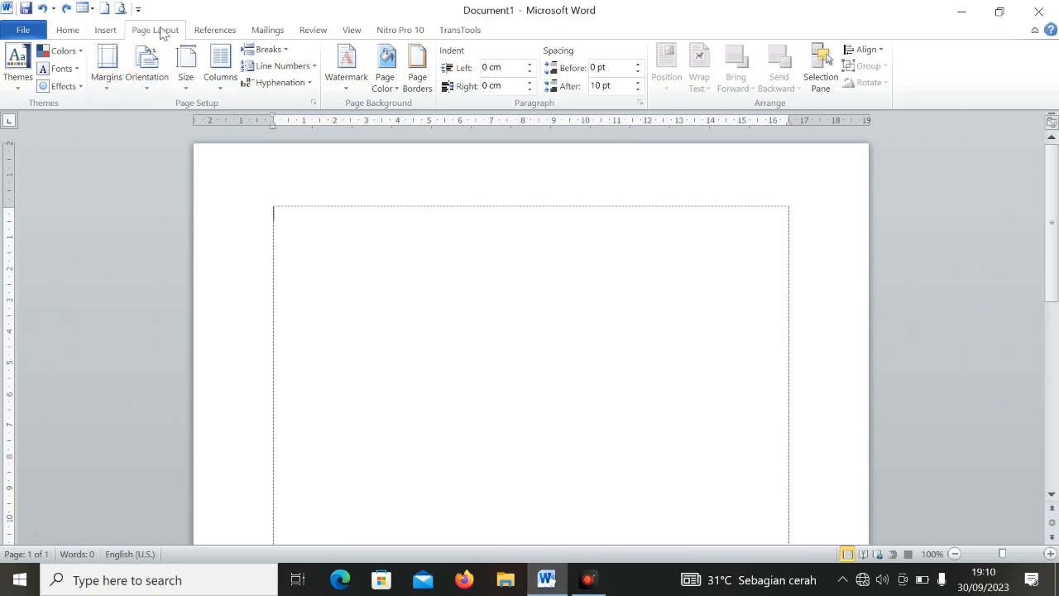
- Open the custom margin settings, adjust the top margin, set it to 2 cm, and apply it to the whole document
click(110, 70)
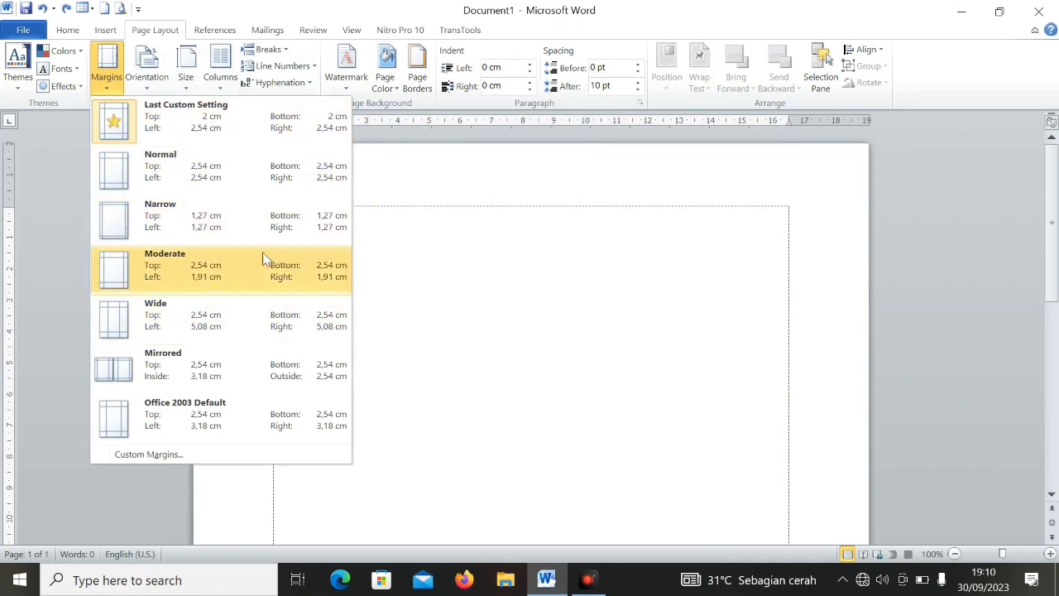
click(164, 455)
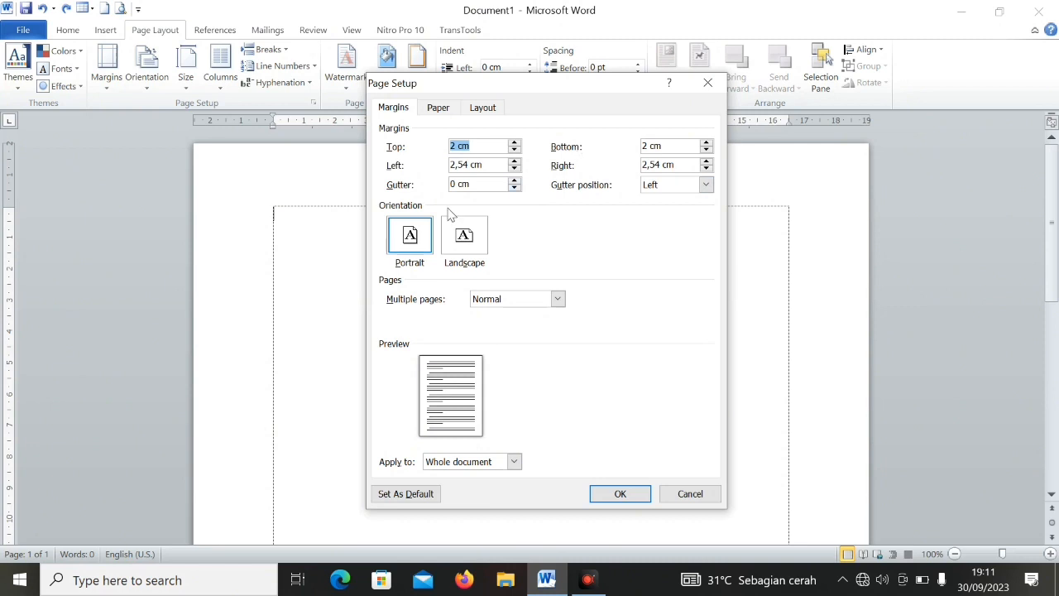
click(514, 151)
click(514, 151)
click(514, 151)
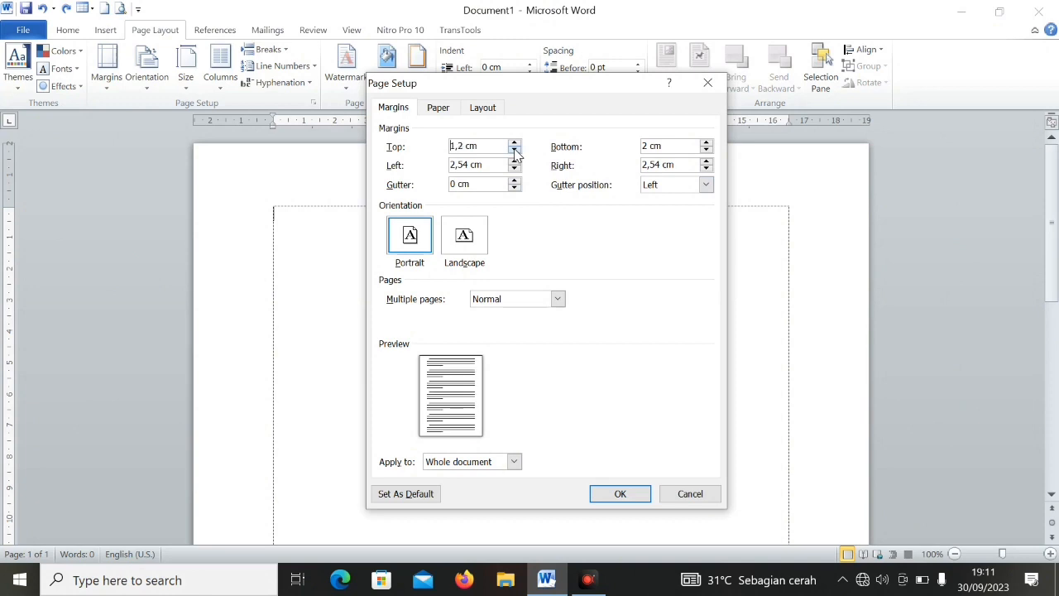
click(514, 149)
click(513, 150)
click(515, 144)
click(515, 144)
click(514, 144)
click(514, 143)
click(515, 144)
click(515, 144)
click(514, 144)
click(514, 150)
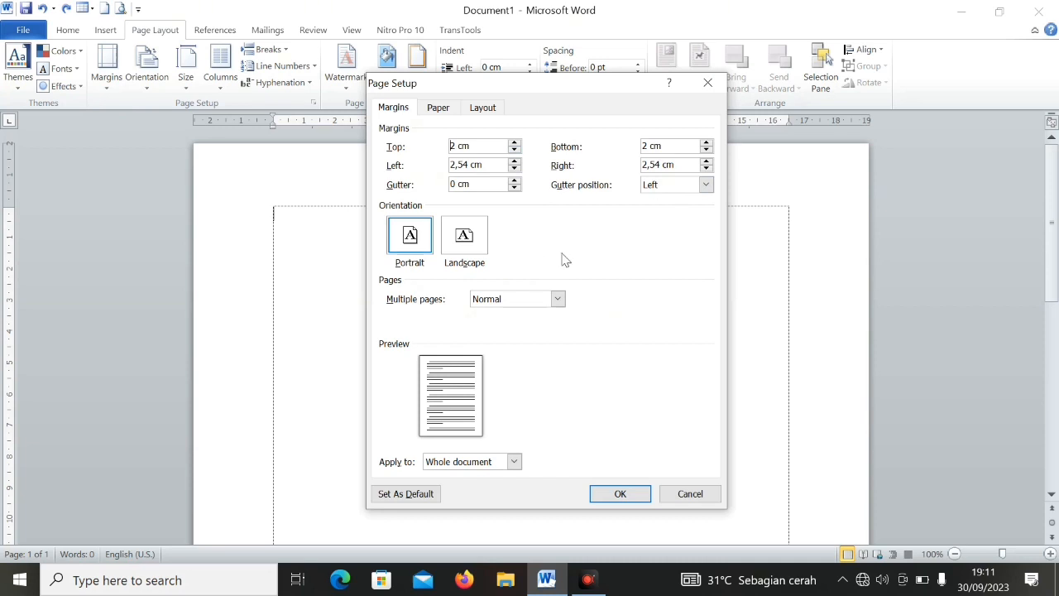
click(620, 494)
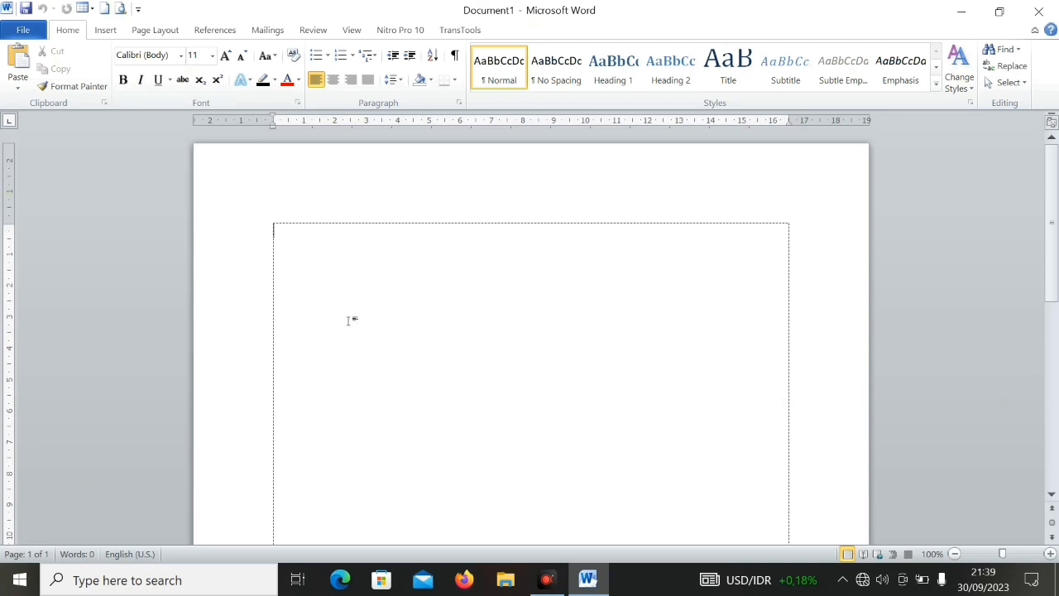
- Change the paper size of the whole document to A4
click(159, 31)
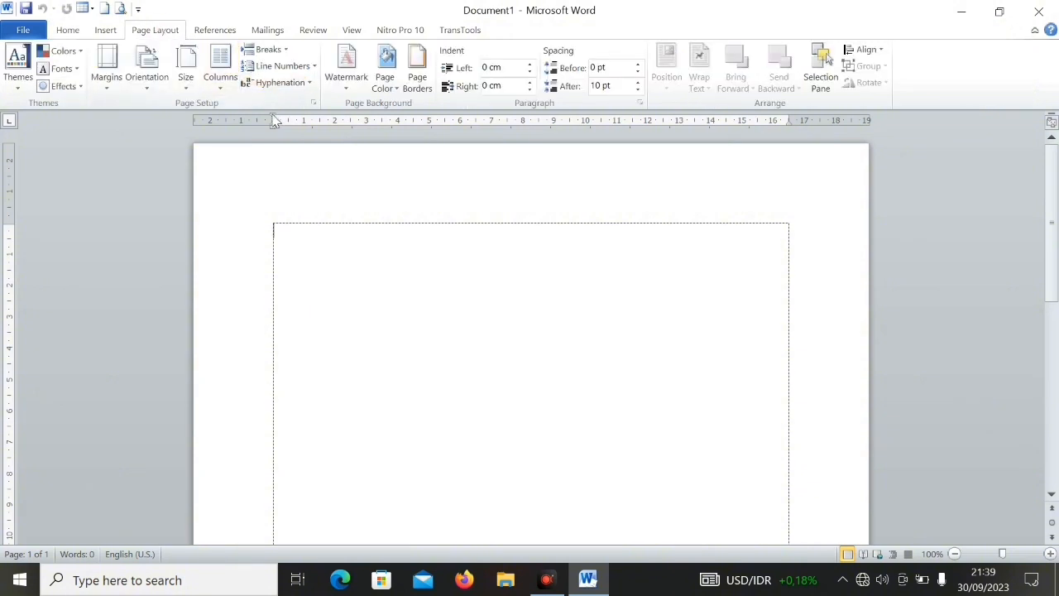
click(188, 85)
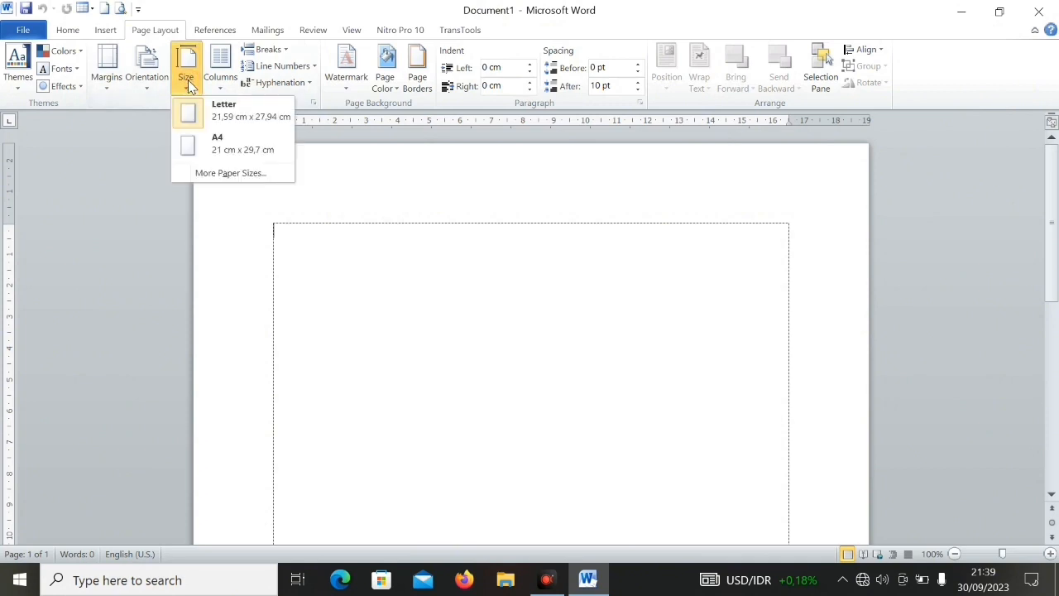
click(220, 175)
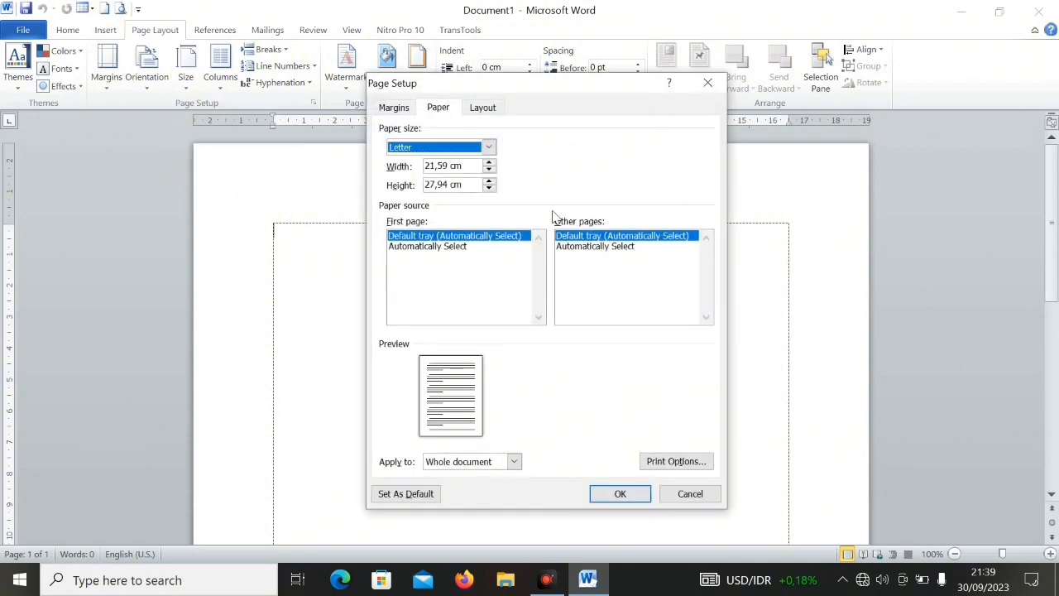
click(488, 147)
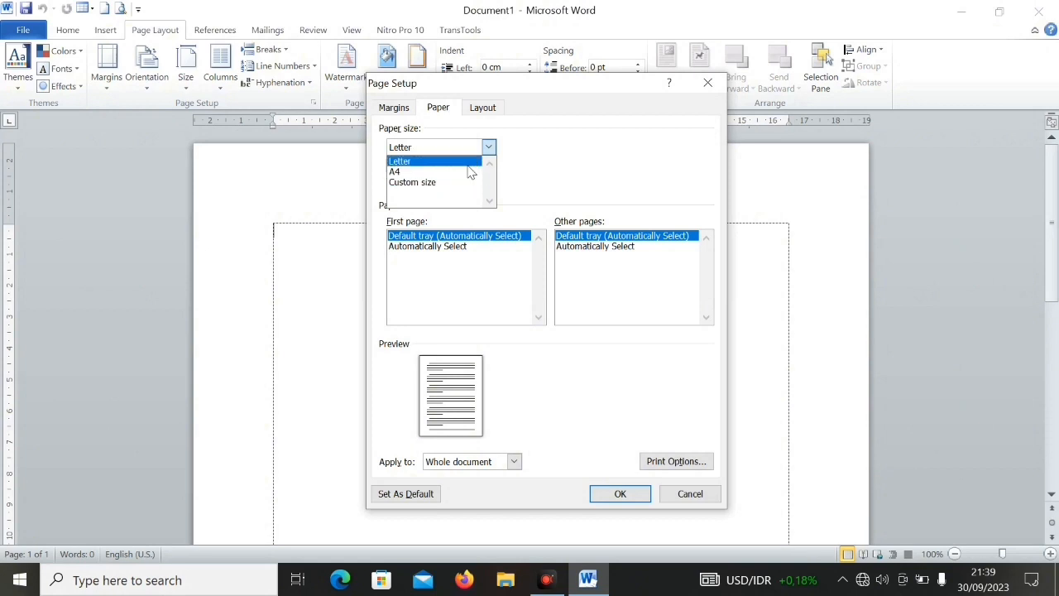
click(426, 171)
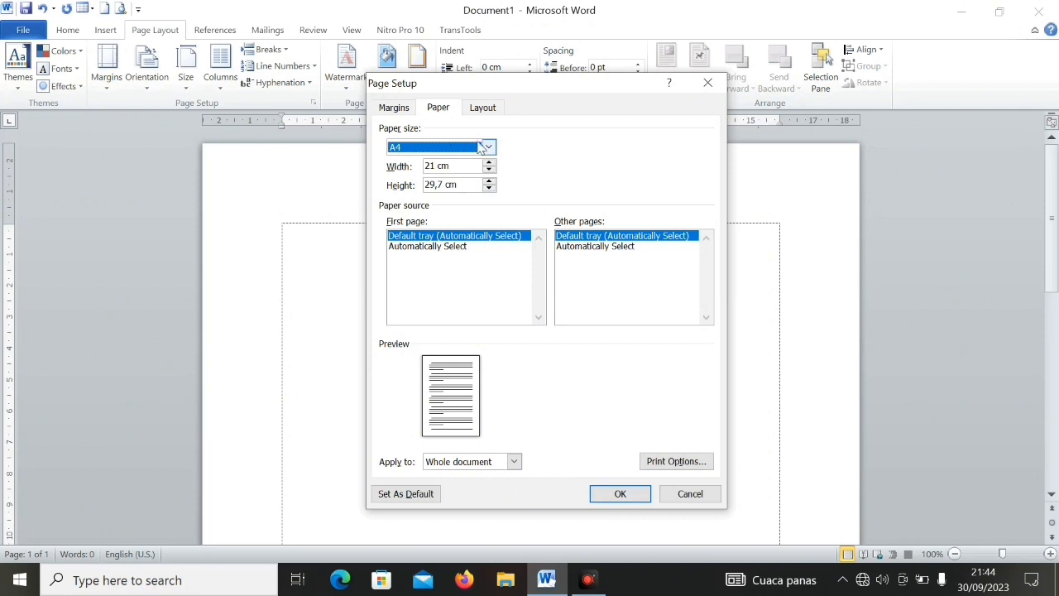
click(616, 494)
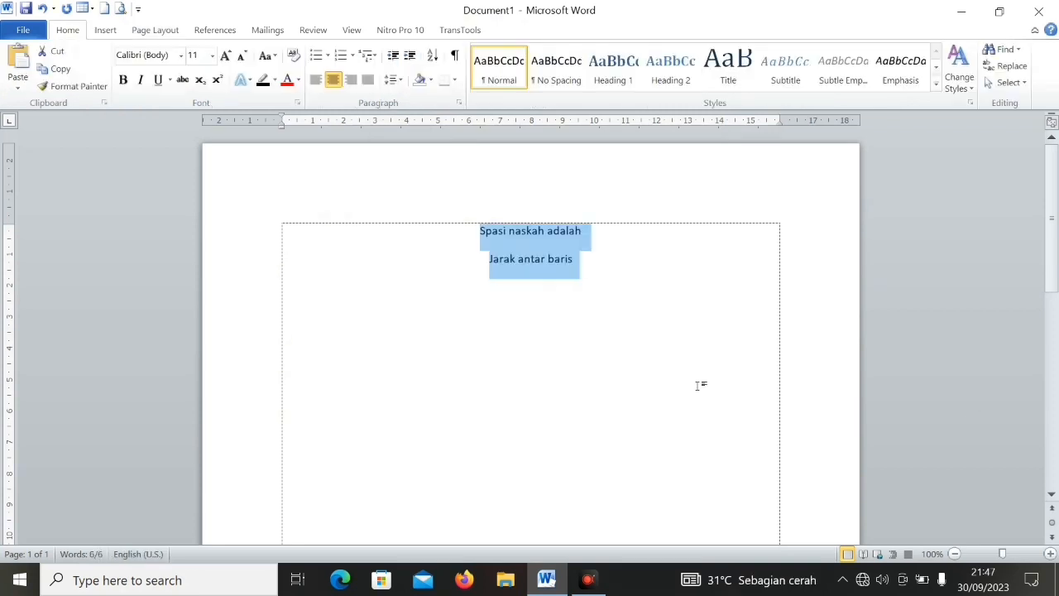
- Select the lines "Spasi naskah adalah" and "Jarak antar baris" and set their line spacing to 1,0
click(659, 376)
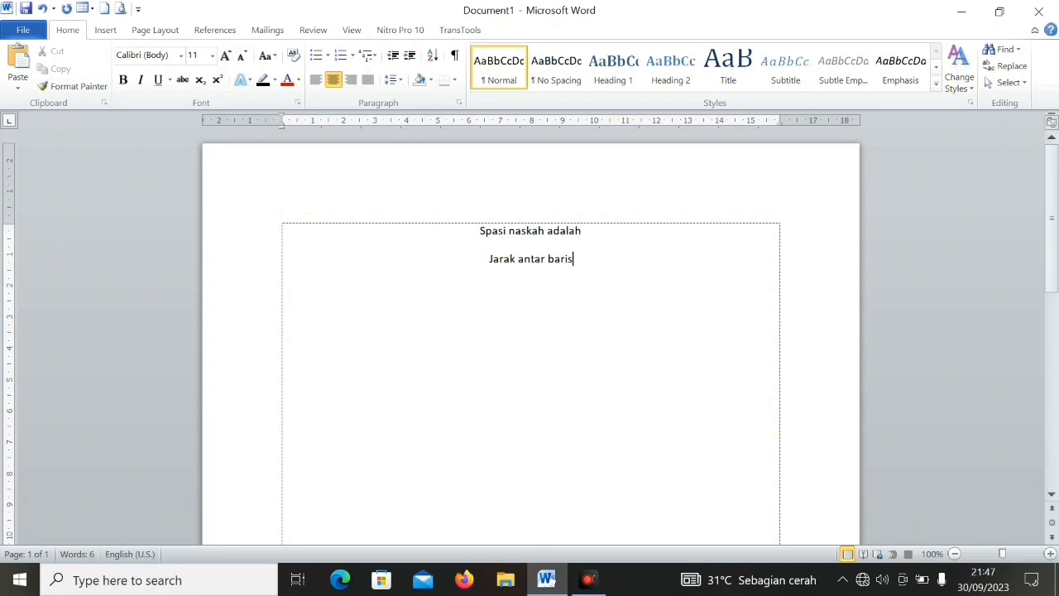
key(shift+Home)
key(shift+Up)
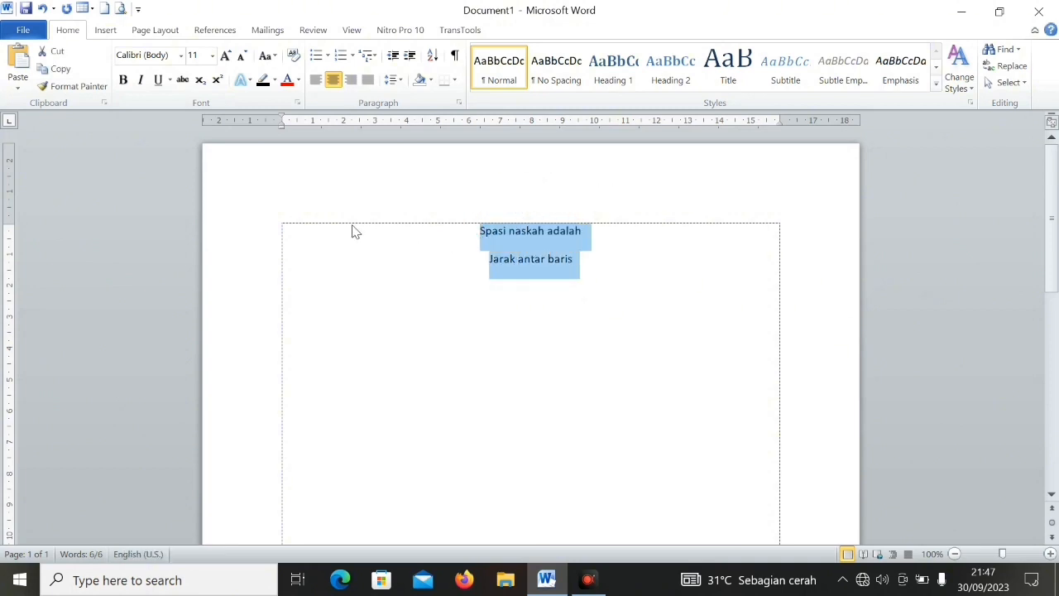
click(401, 83)
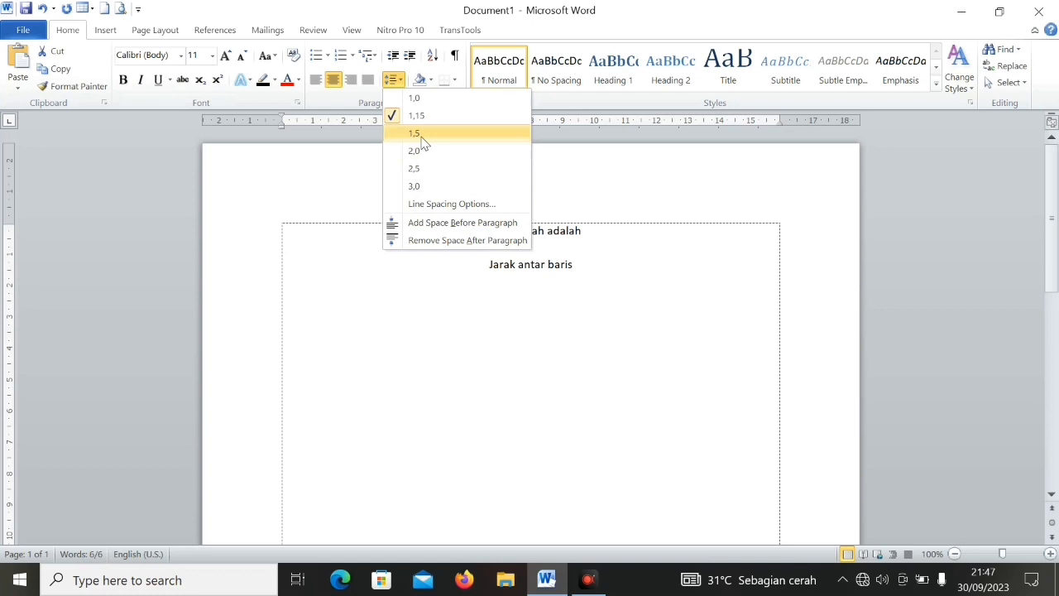
click(395, 102)
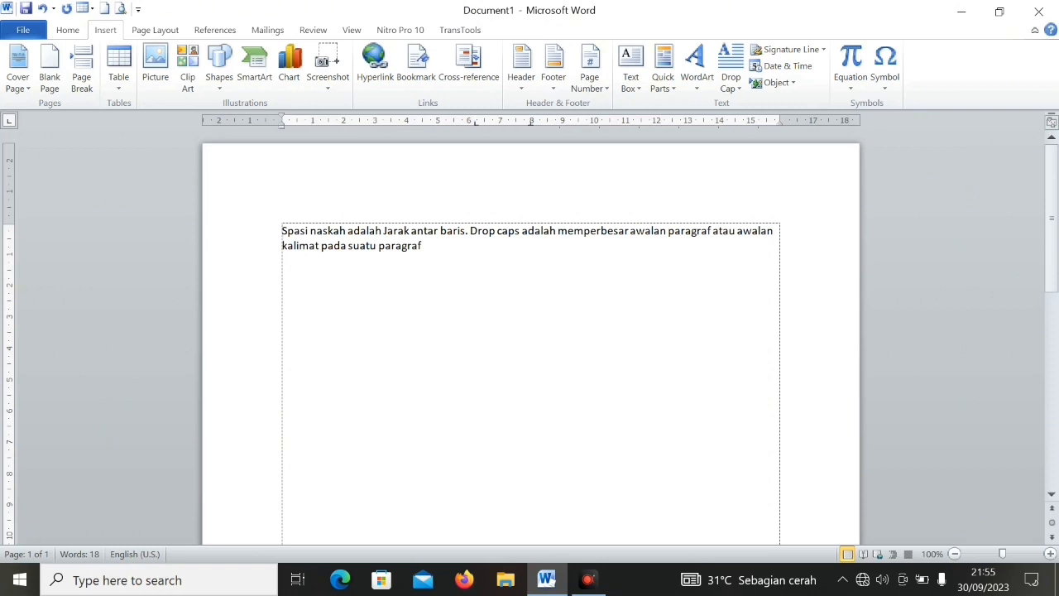
- Apply a Dropped drop cap to the first letter S of the paragraph, keeping 3 lines to drop
drag(289, 231, 278, 233)
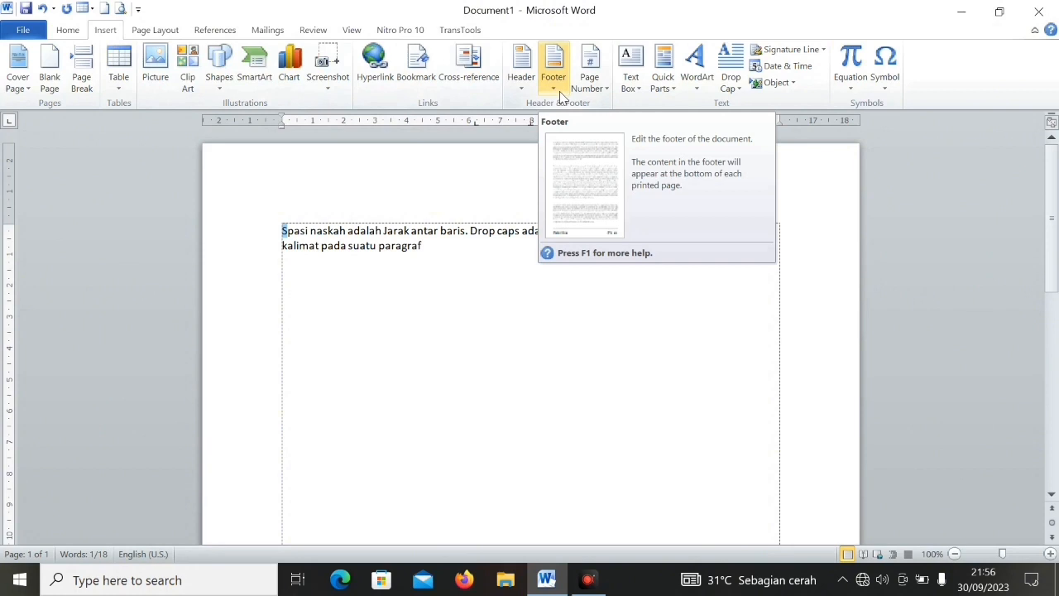
click(728, 90)
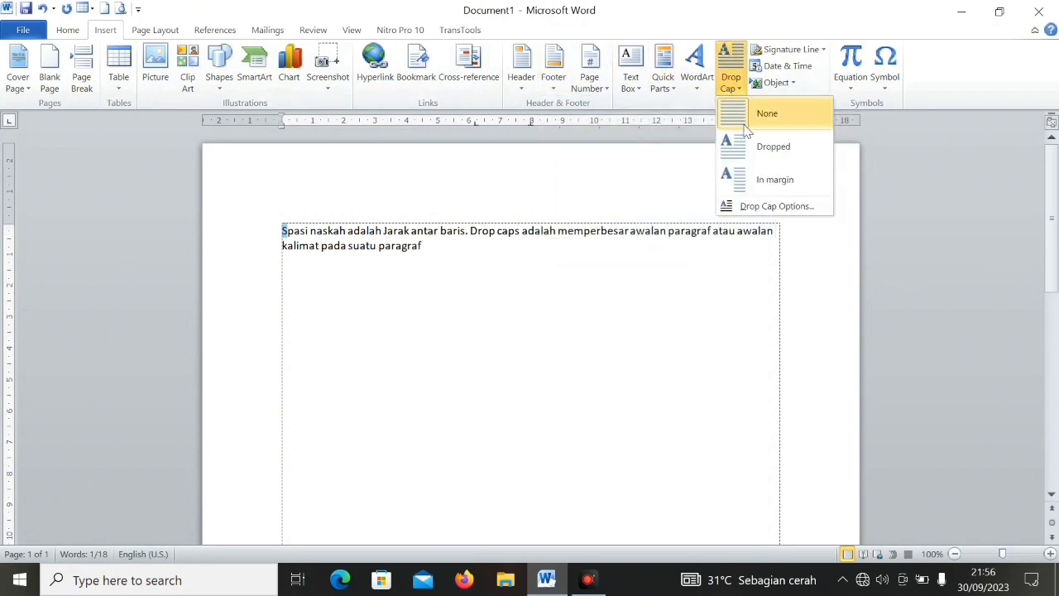
click(755, 207)
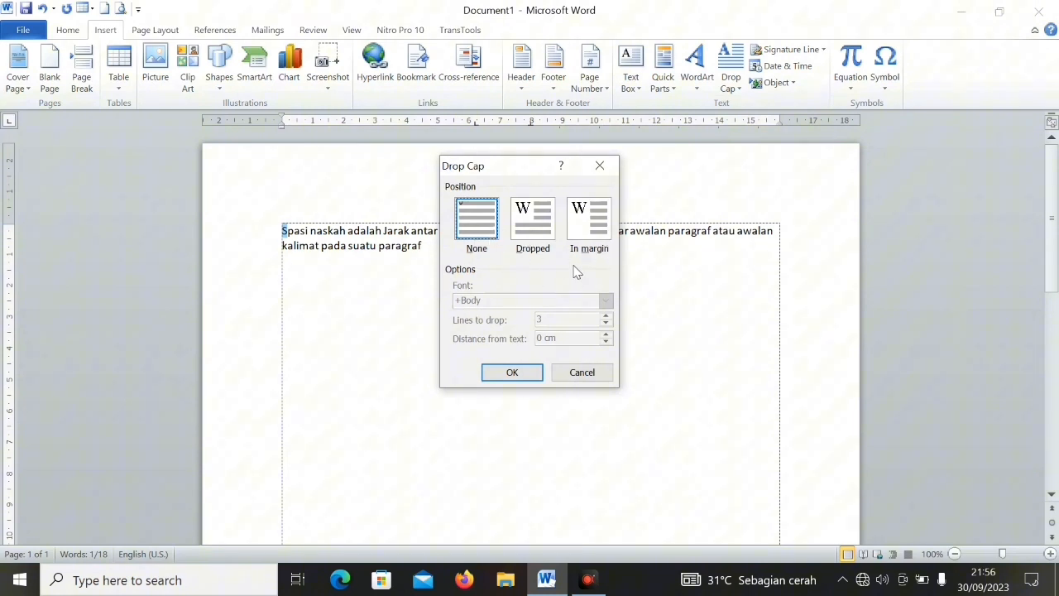
click(534, 234)
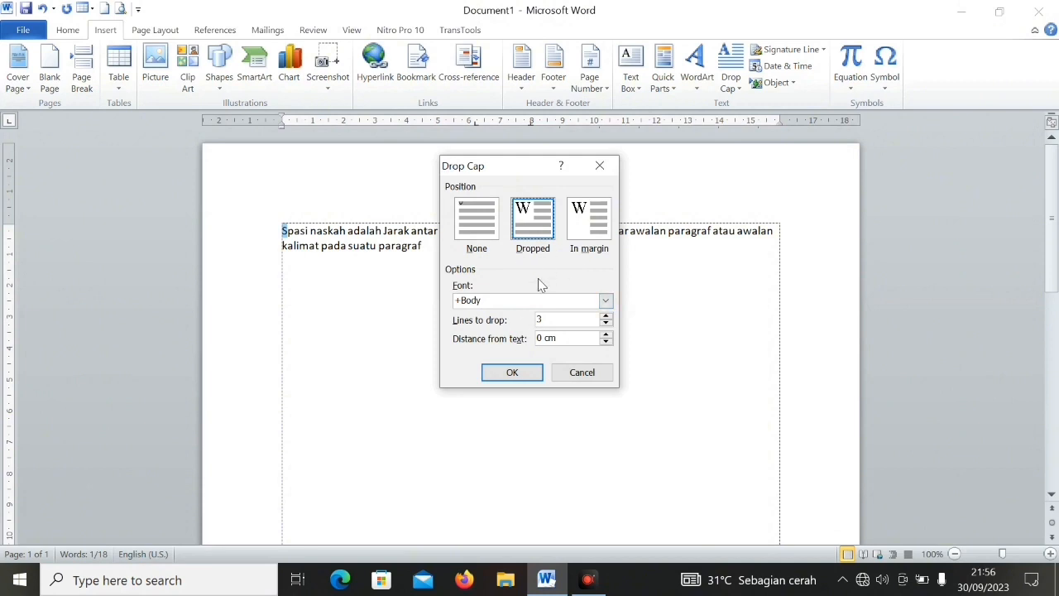
click(515, 373)
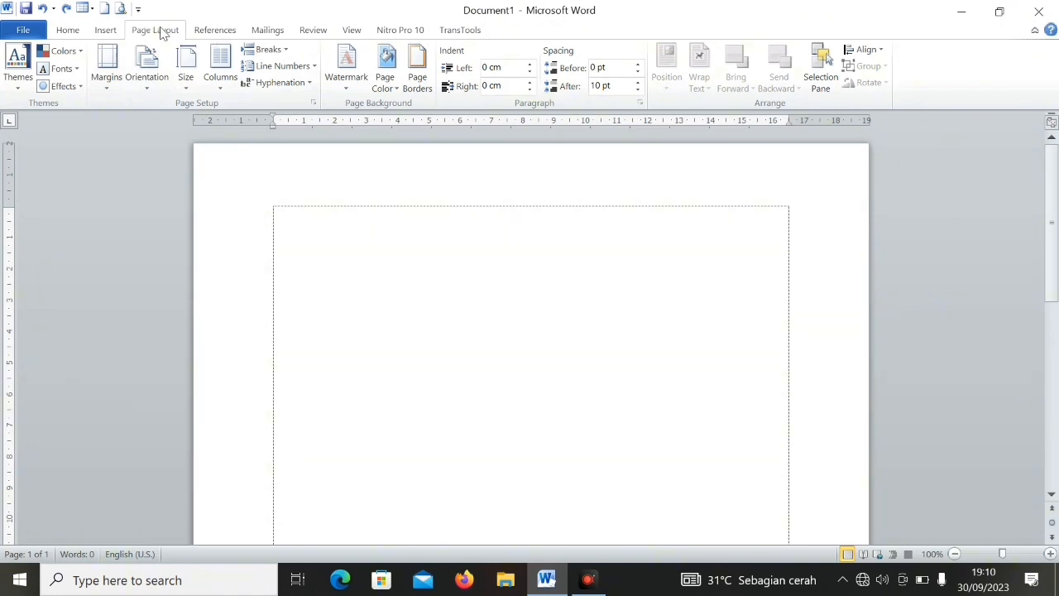
- Set the page's top margin to 2 cm through the custom margins and apply the page setup
click(109, 70)
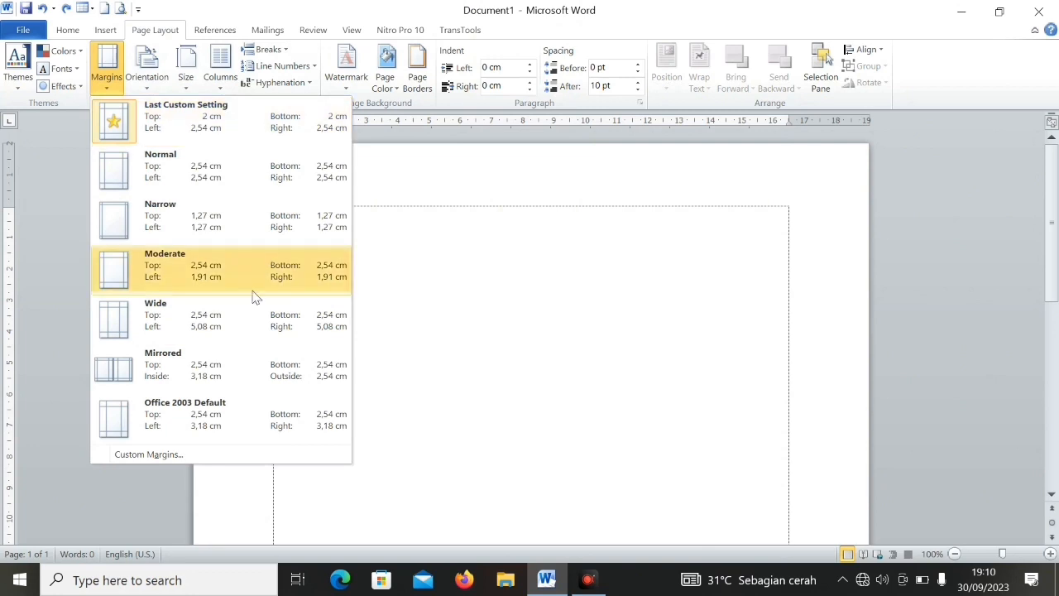
click(163, 454)
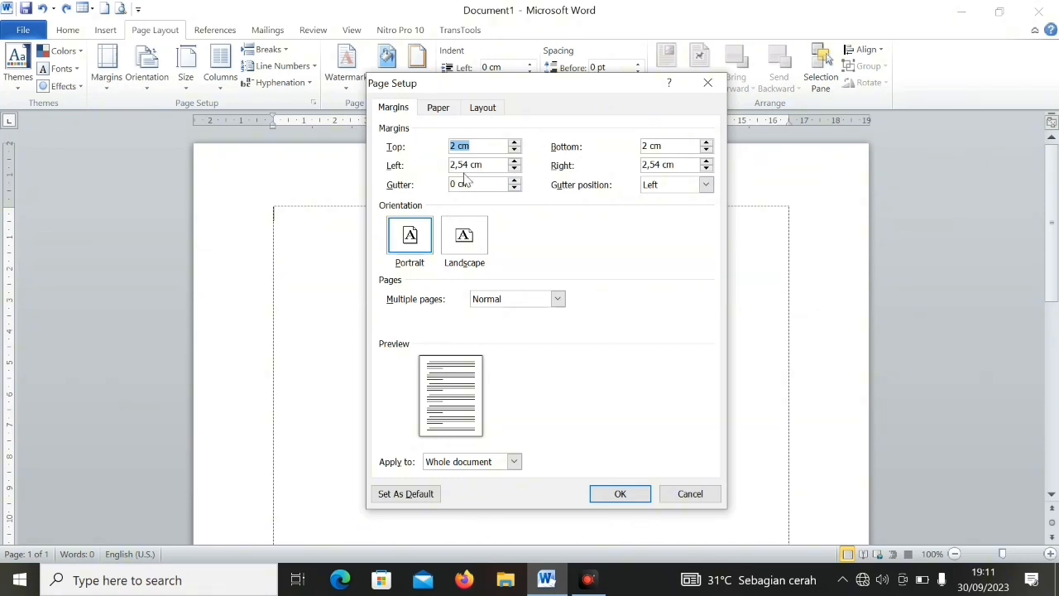
click(514, 150)
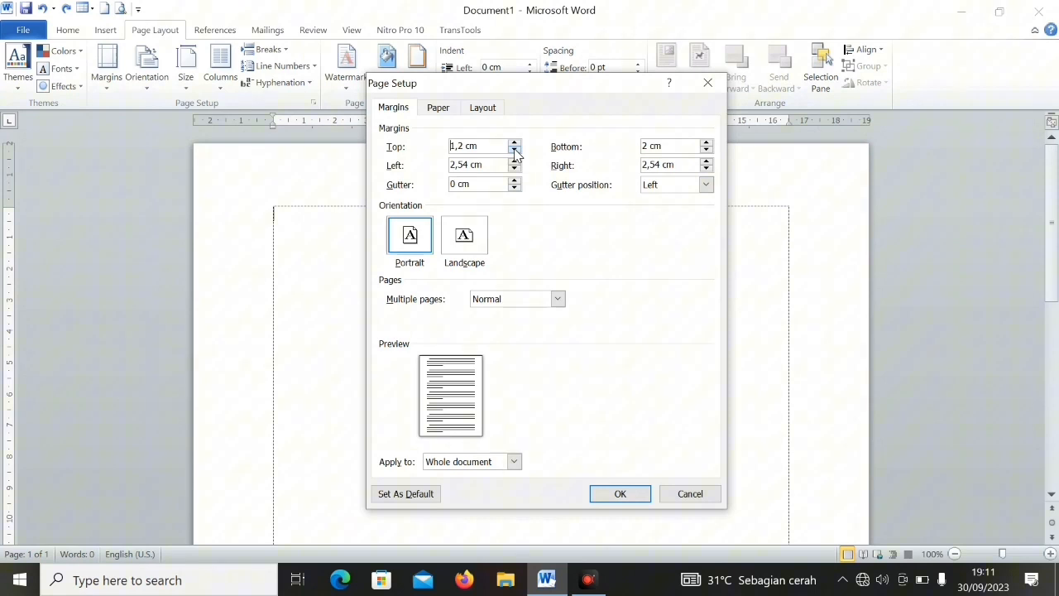
click(515, 144)
click(515, 143)
click(514, 143)
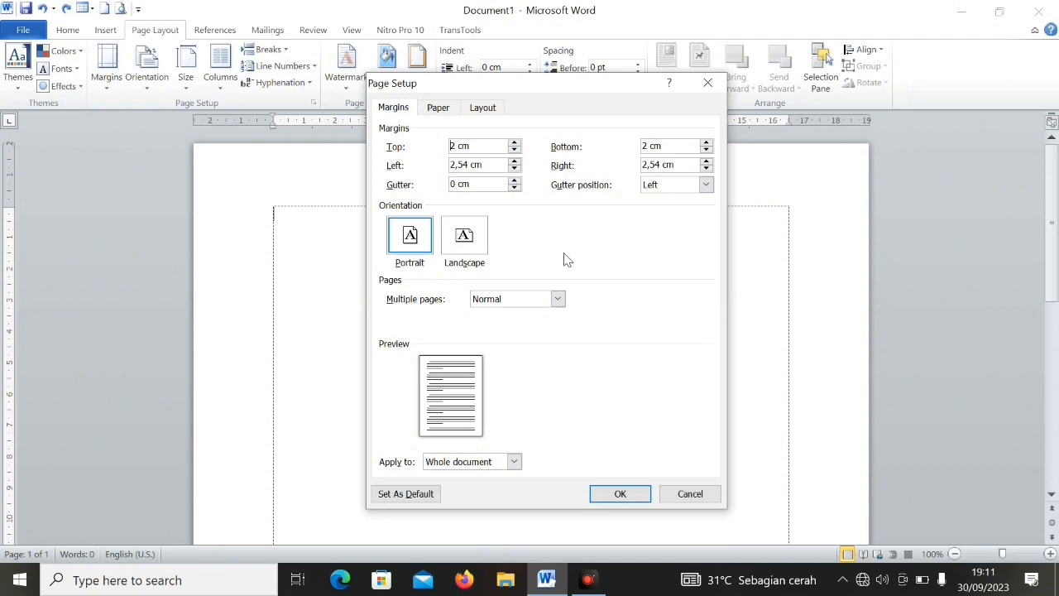
click(620, 495)
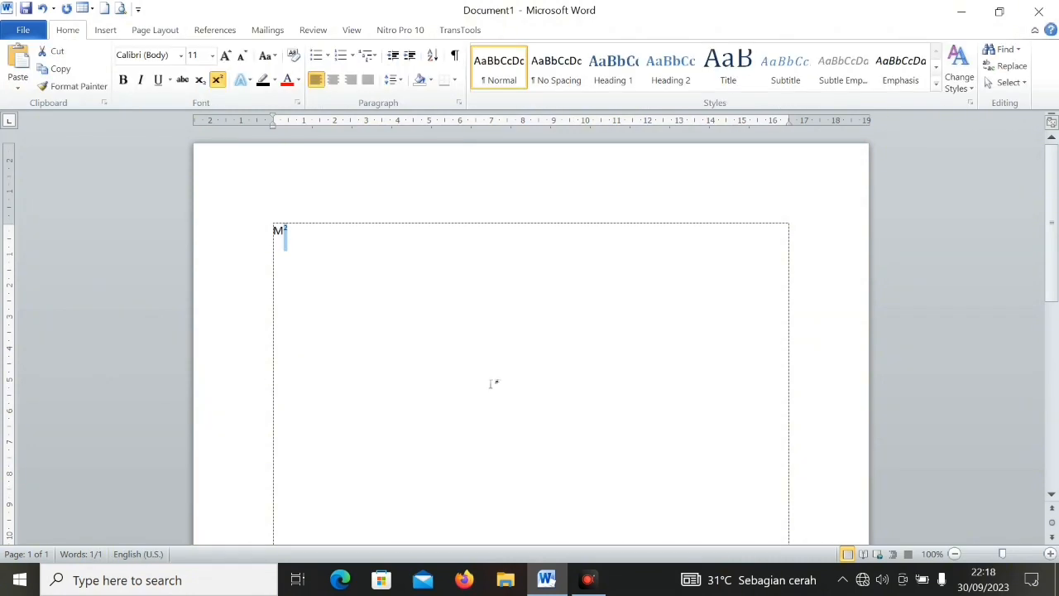
- Format the 2 in "M2" as superscript, undo the formatting, and apply the superscript again
key(ctrl+shift+equal)
click(304, 260)
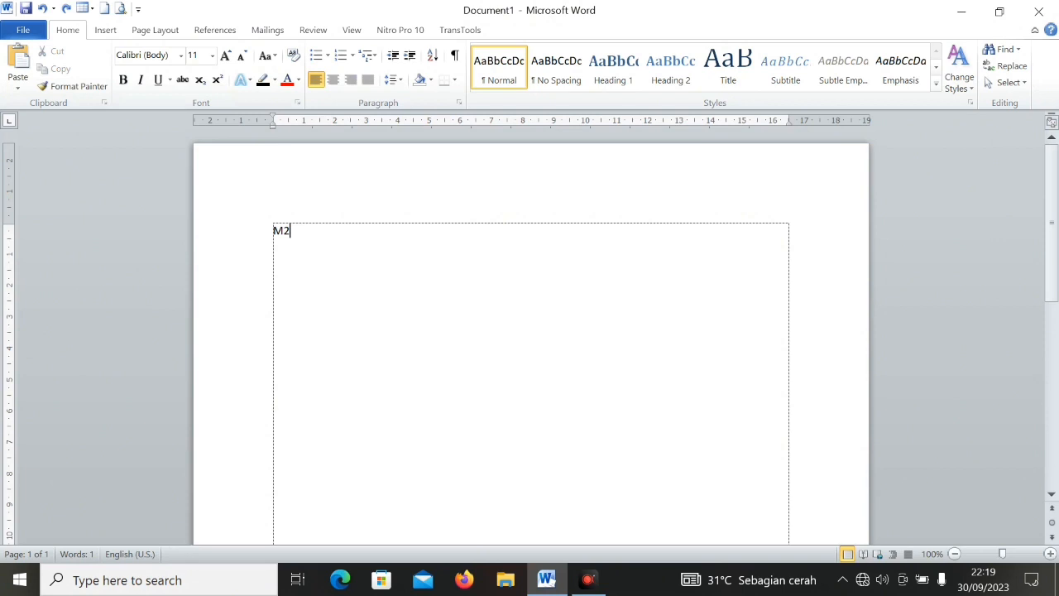
drag(292, 231, 282, 232)
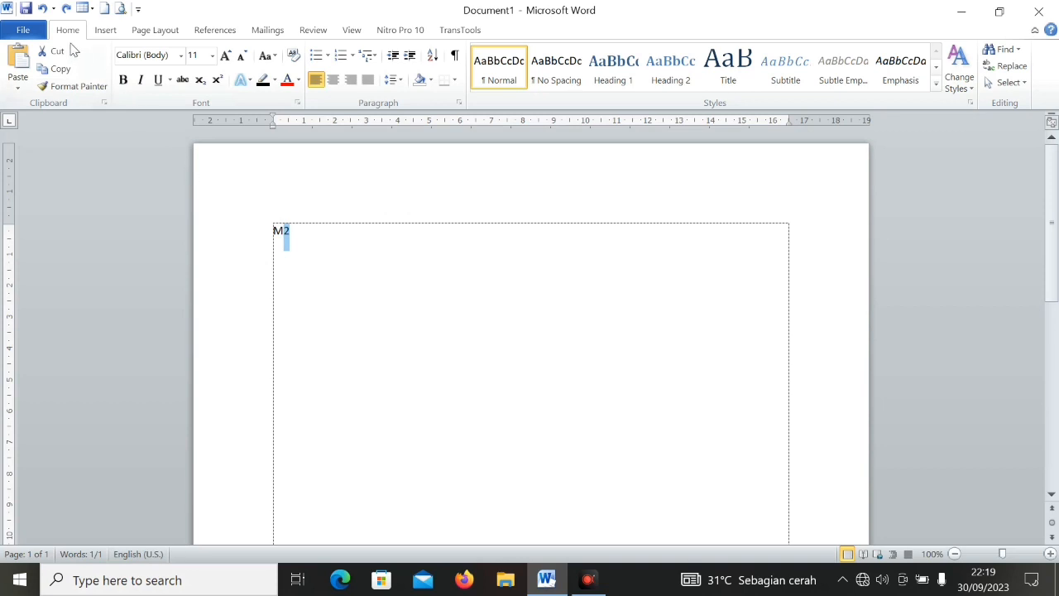
click(218, 82)
key(ctrl+z)
key(ctrl+shift+equal)
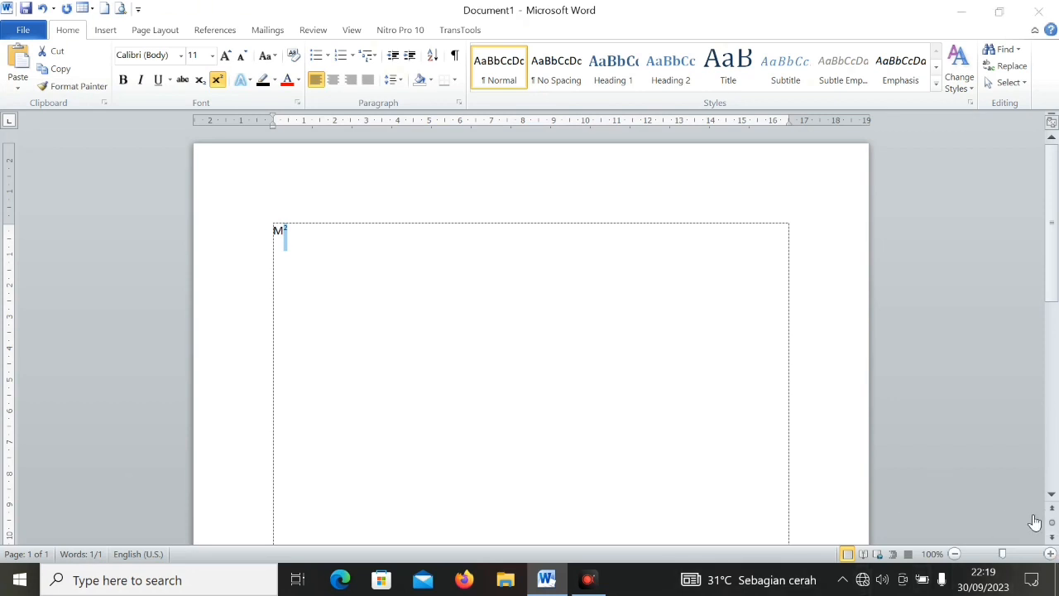
- Delete the "M2" text and enter "H20" in its place
key(BackSpace)
key(BackSpace)
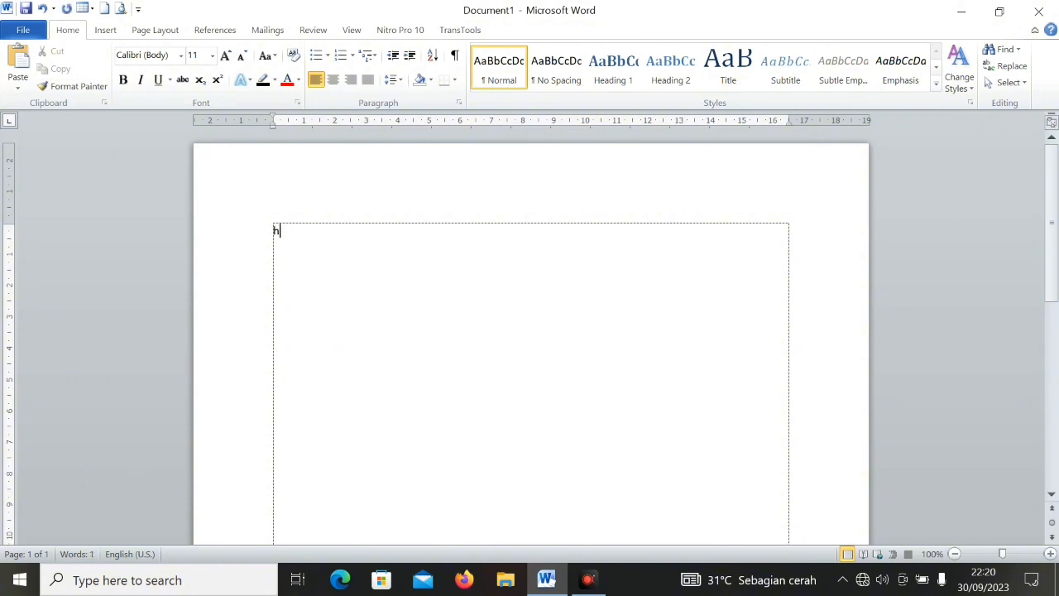
text(H20)
- Format the 2 in "H20" as subscript, undo the formatting, and apply the subscript again
drag(288, 231, 280, 232)
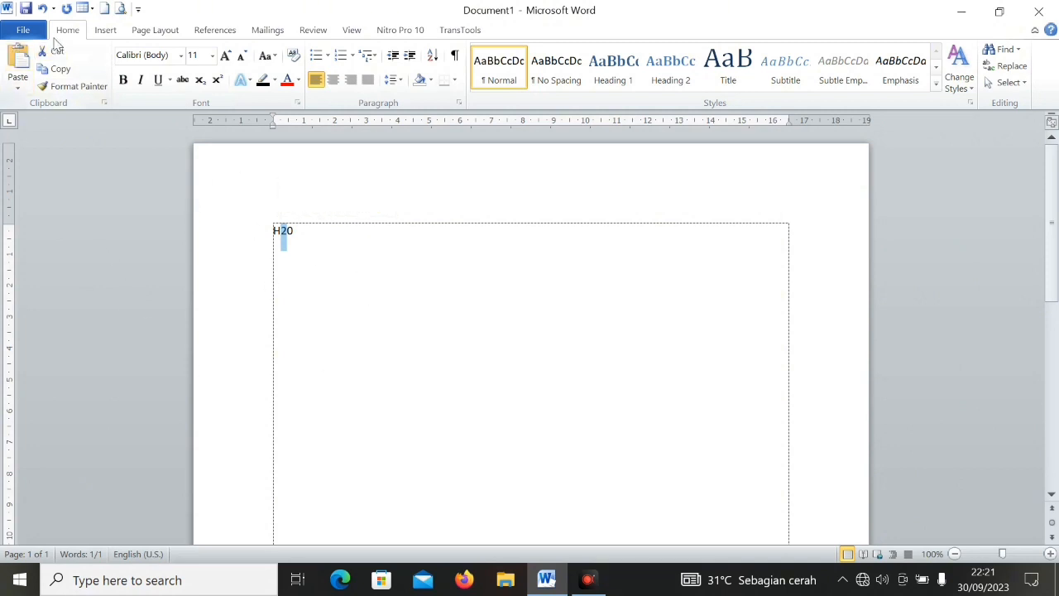
click(200, 80)
key(ctrl+z)
key(ctrl+equal)
click(327, 252)
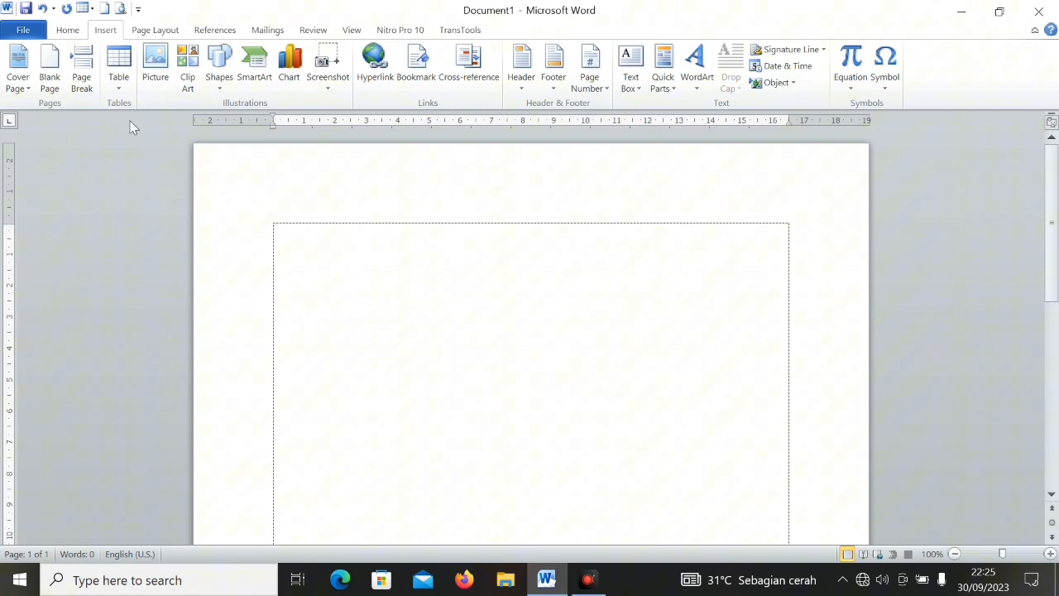
- Lay out the whole document in two equal-width columns using the Two preset in the column options
click(154, 33)
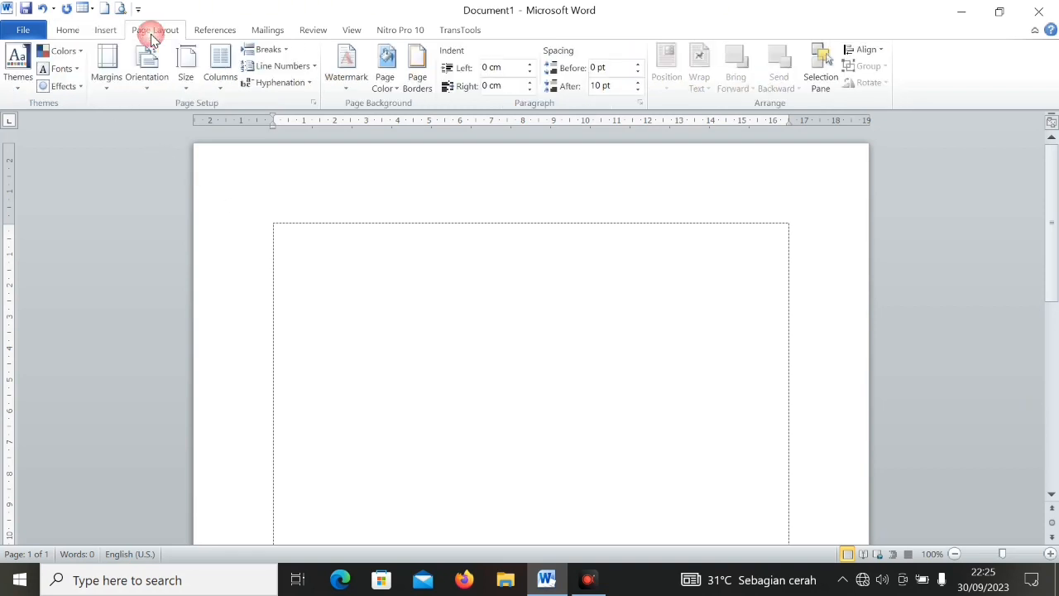
click(224, 82)
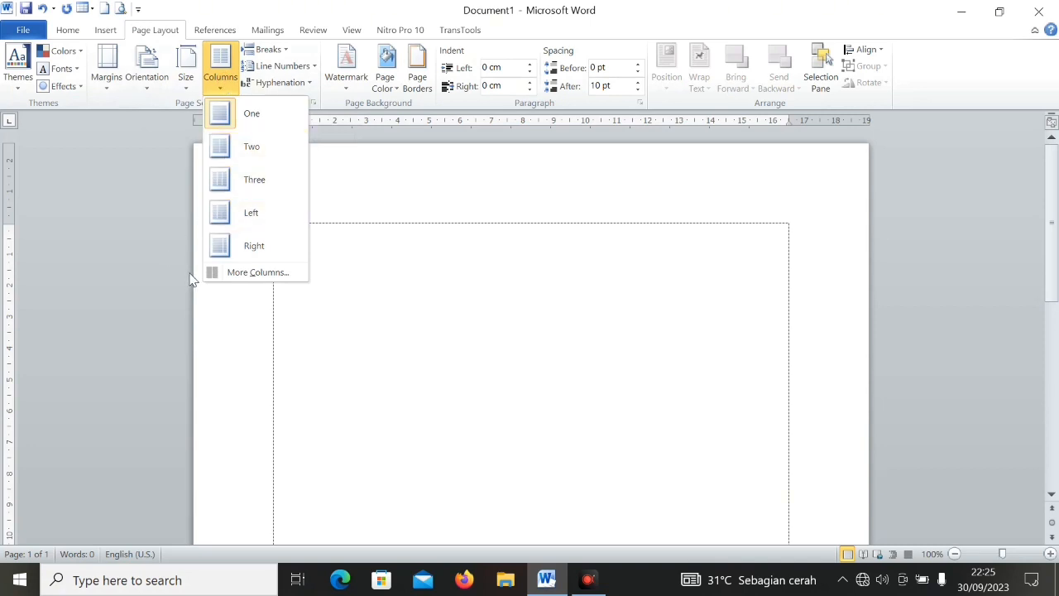
click(234, 276)
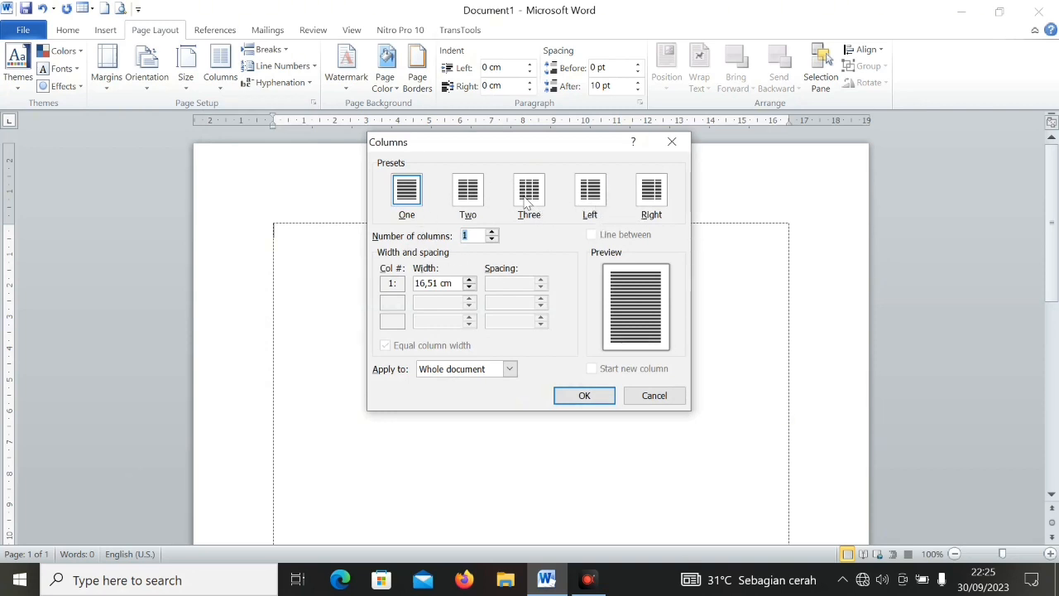
click(470, 191)
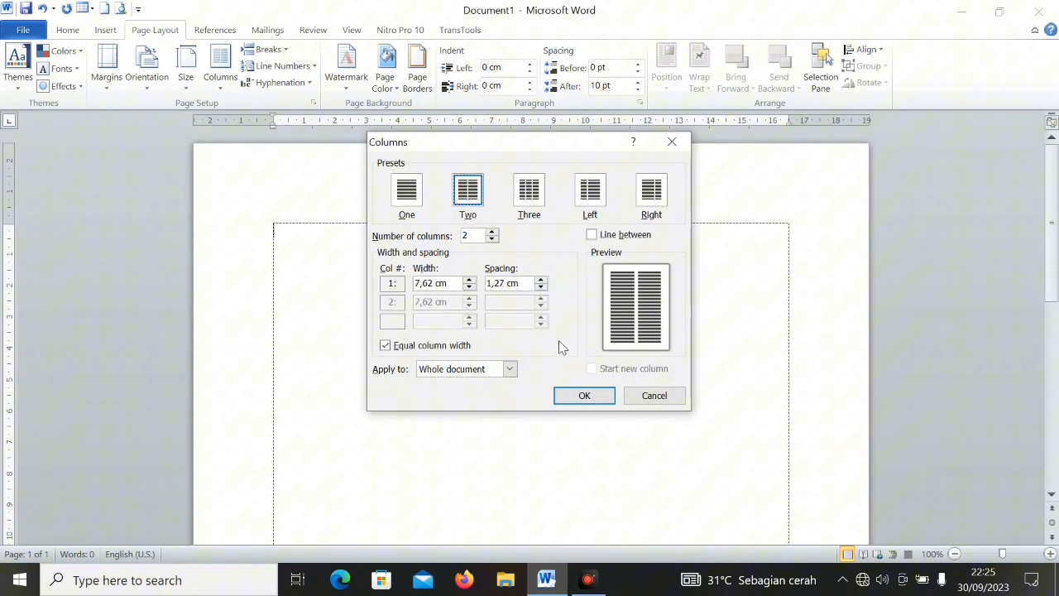
click(584, 396)
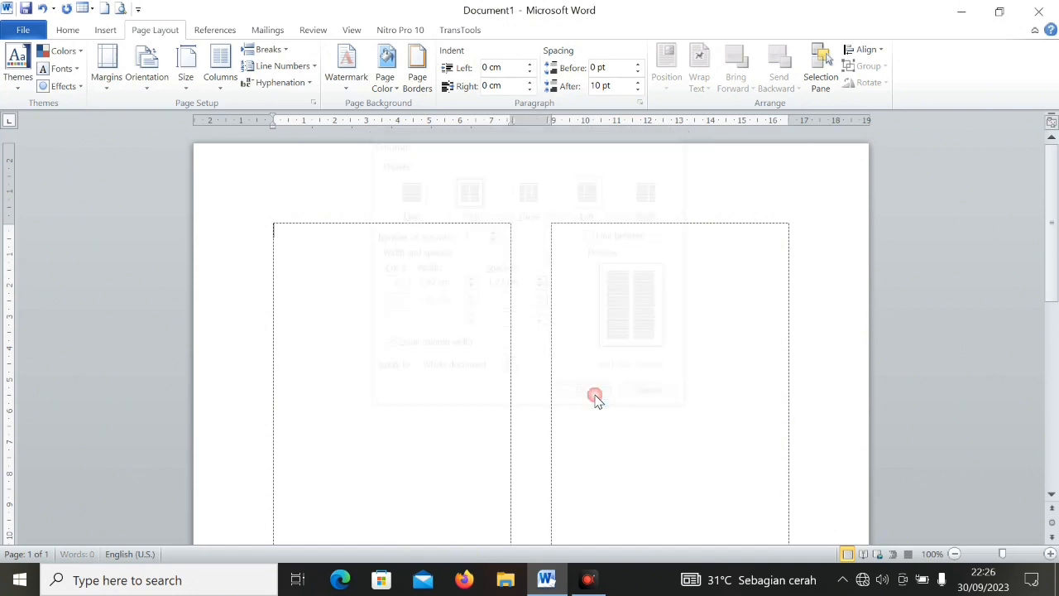